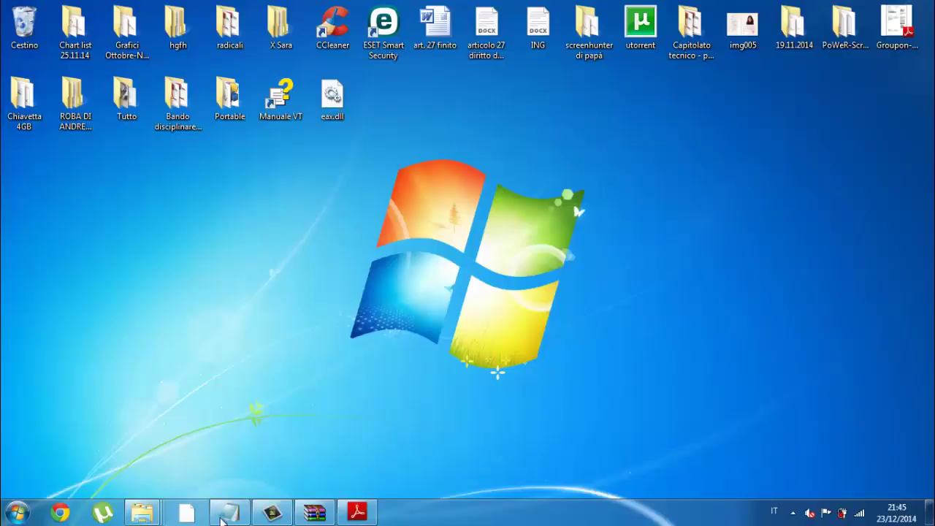
Bring Notepad up maximized and highlight the guide's intro lines and step 1
click(229, 513)
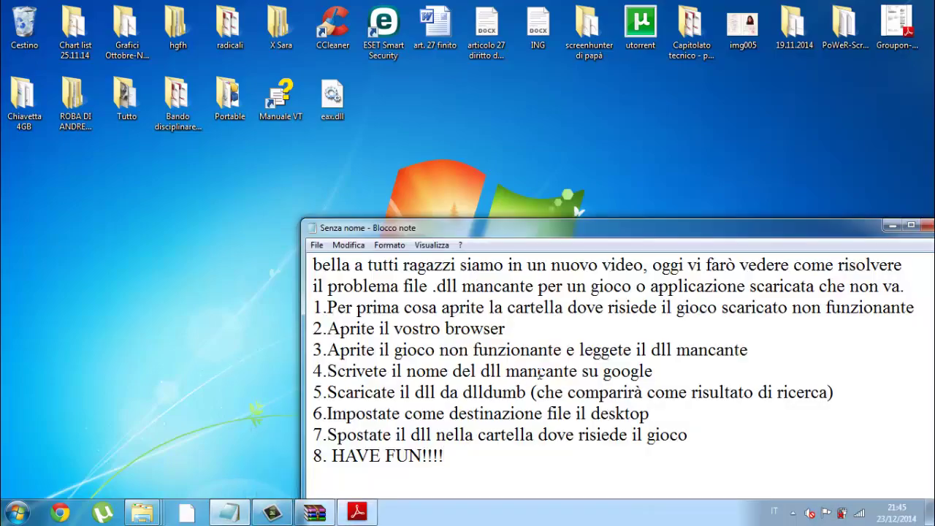
click(911, 225)
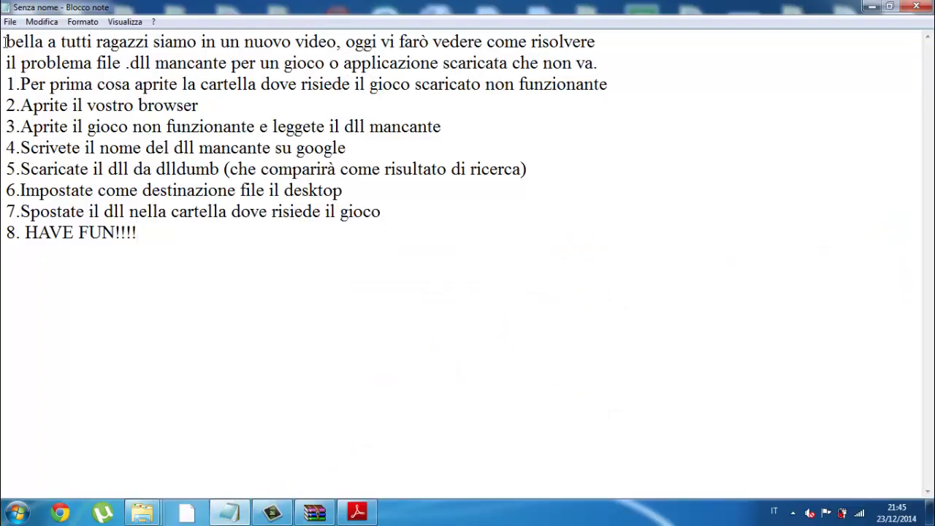
drag(6, 42, 593, 41)
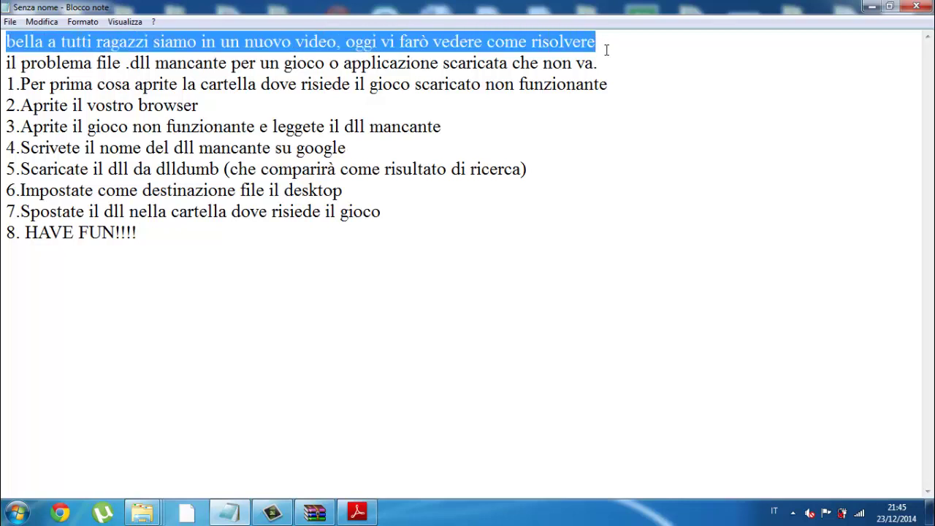
drag(7, 62, 604, 62)
click(543, 87)
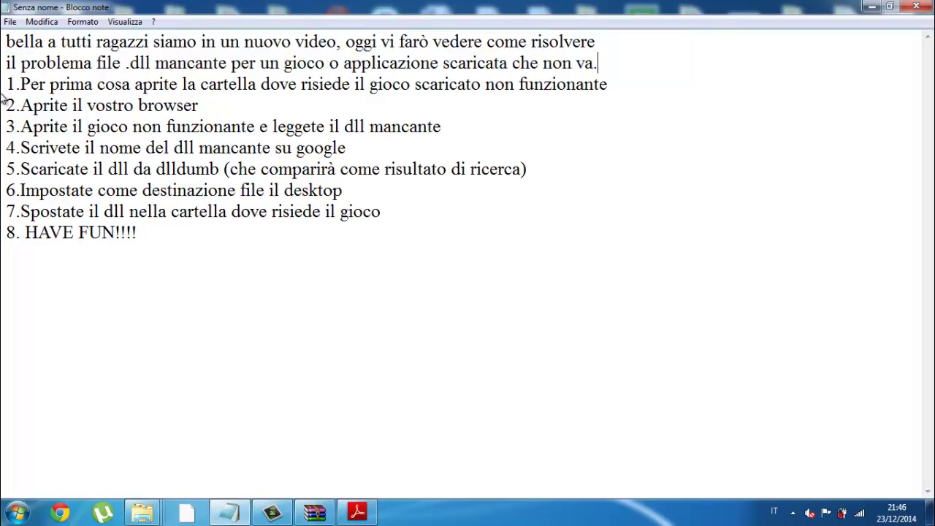
mouse_move(7, 84)
mouse_down()
mouse_move(579, 87)
mouse_move(620, 114)
mouse_up()
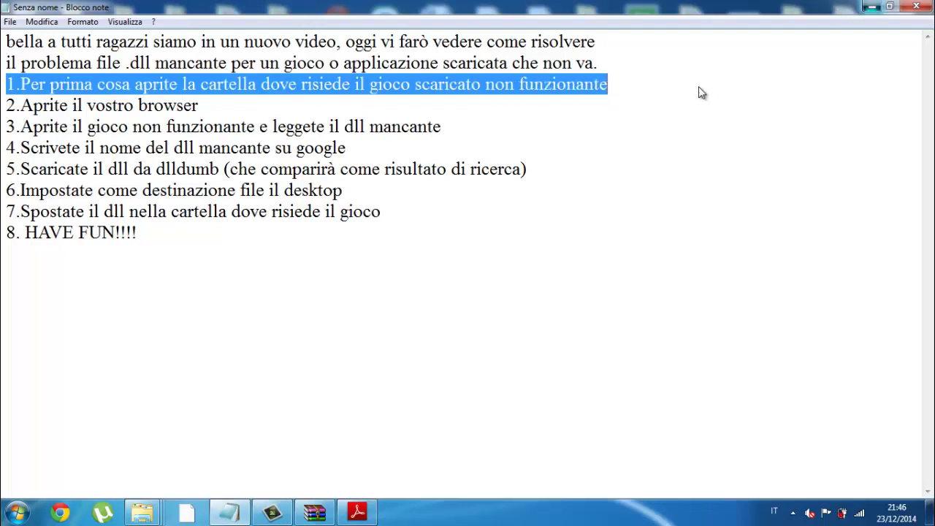
Open the [PC] Max Payne 2 folder via ROBA DI ANDREA NON TOCCARE, GIOCHI and WINDOWS
key(super+d)
double_click(92, 108)
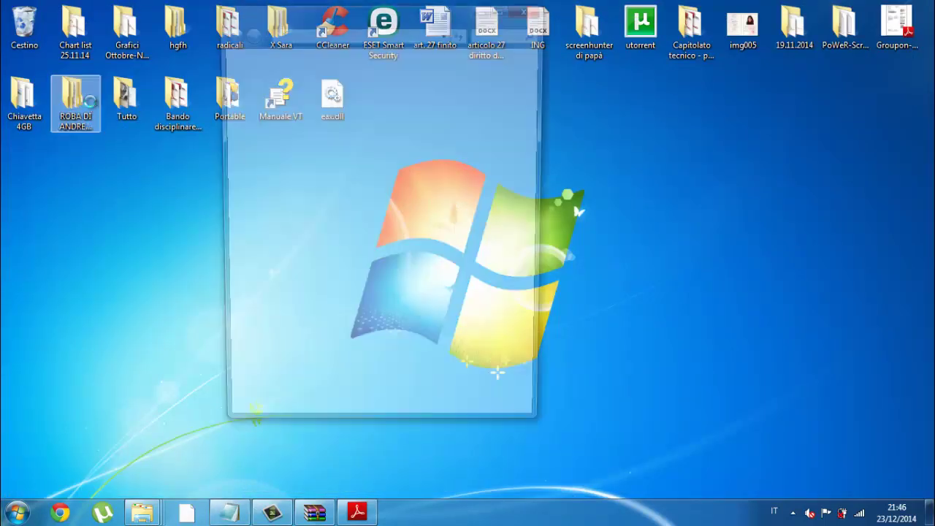
double_click(475, 128)
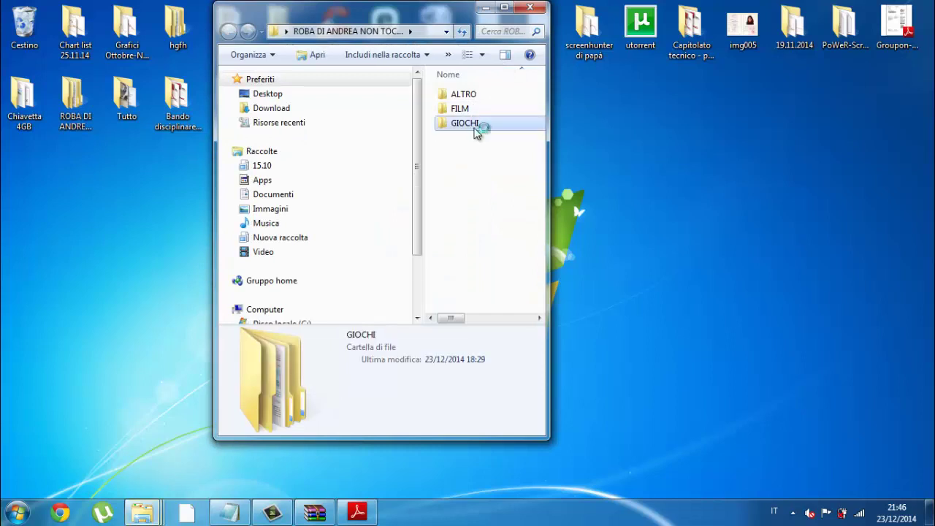
click(474, 111)
double_click(475, 111)
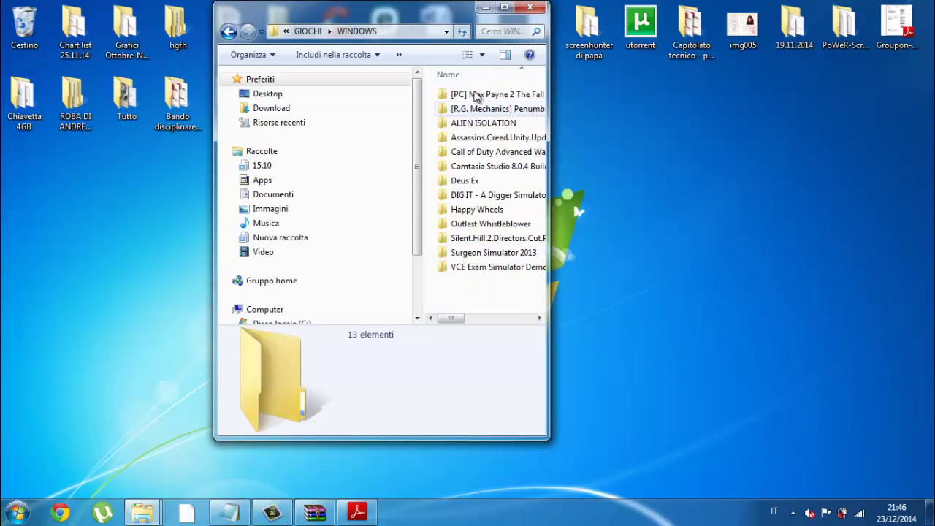
click(475, 94)
double_click(475, 94)
Open the game files folder, run MaxPayne2 and dismiss the missing EAX.DLL error
double_click(475, 94)
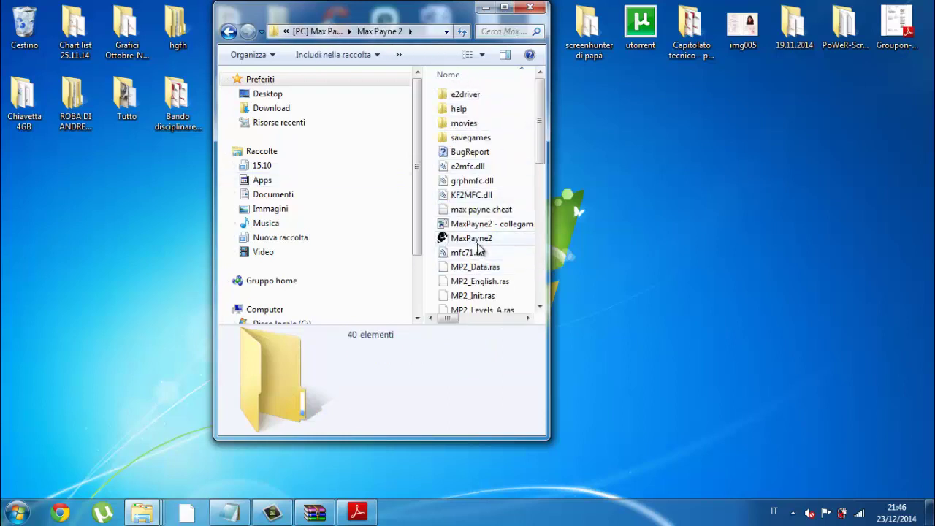
click(479, 244)
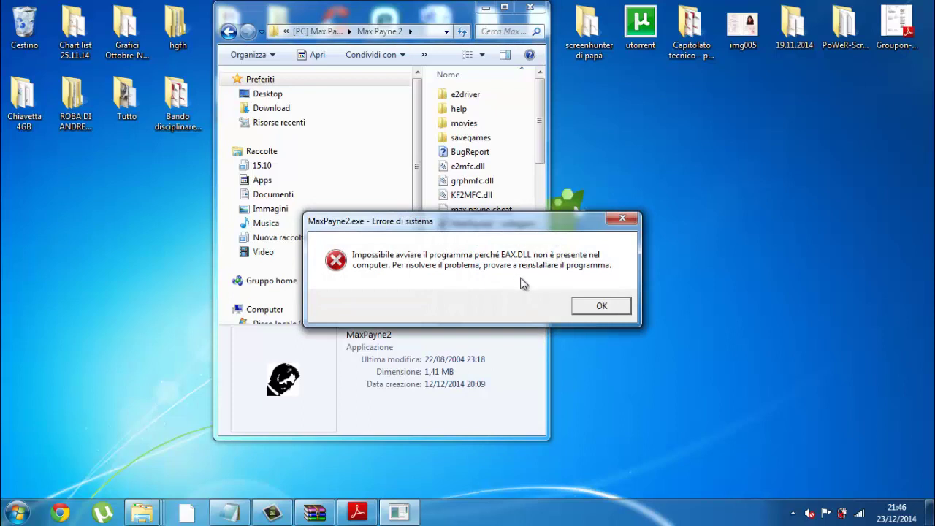
click(606, 305)
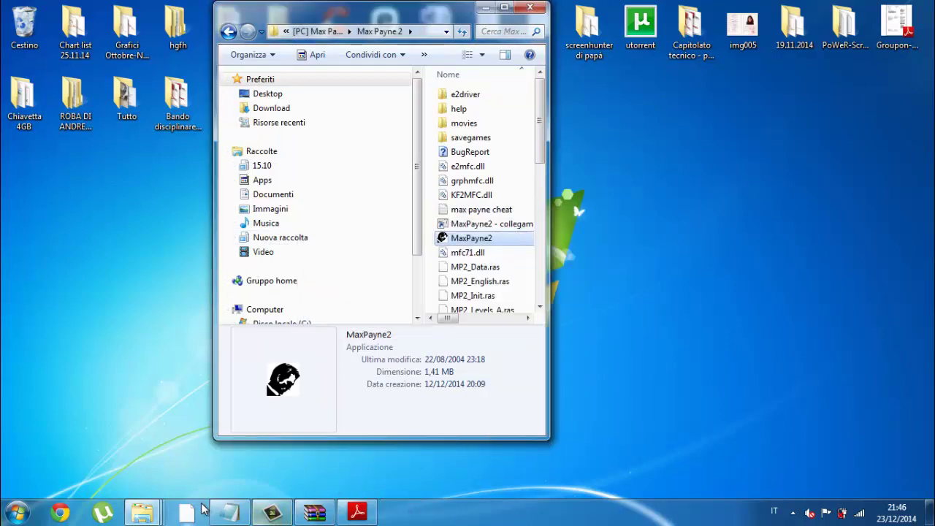
Bring the Notepad guide back to the front and clear its text highlight
click(261, 434)
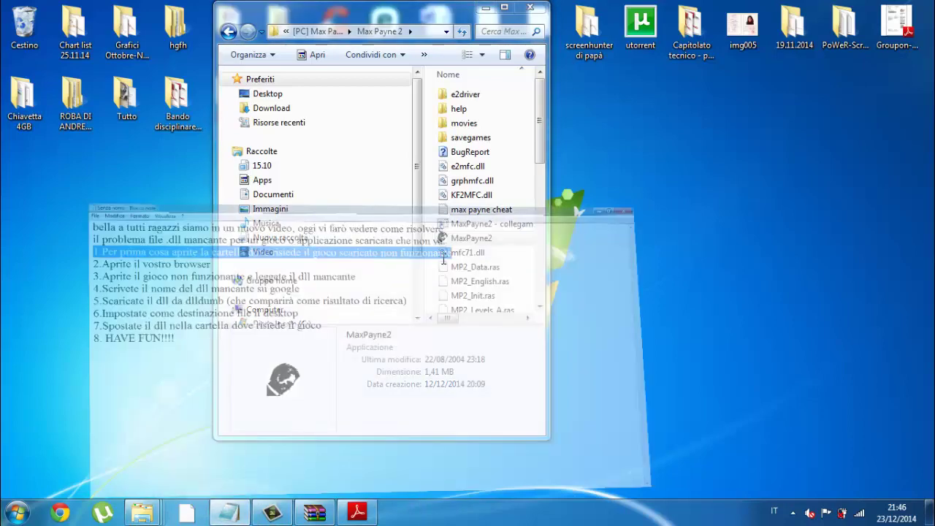
click(211, 106)
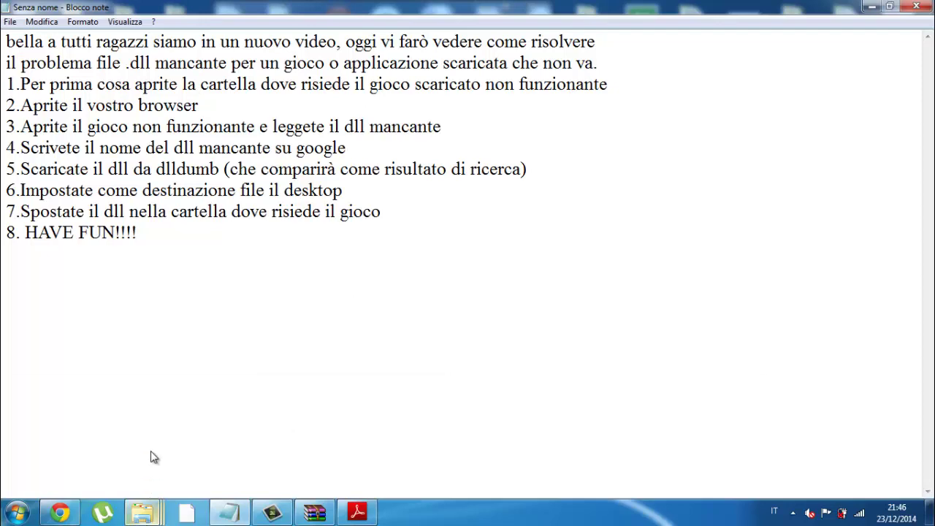
click(247, 410)
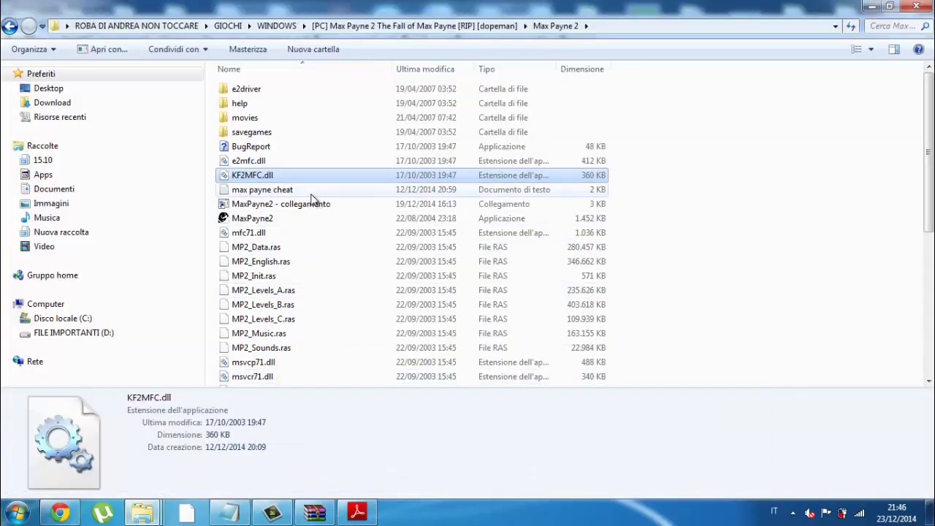
click(306, 219)
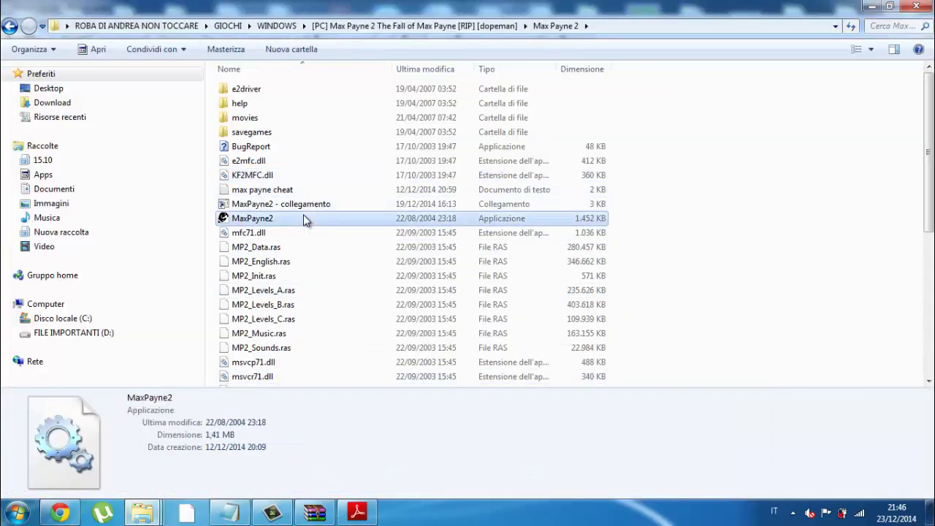
double_click(303, 216)
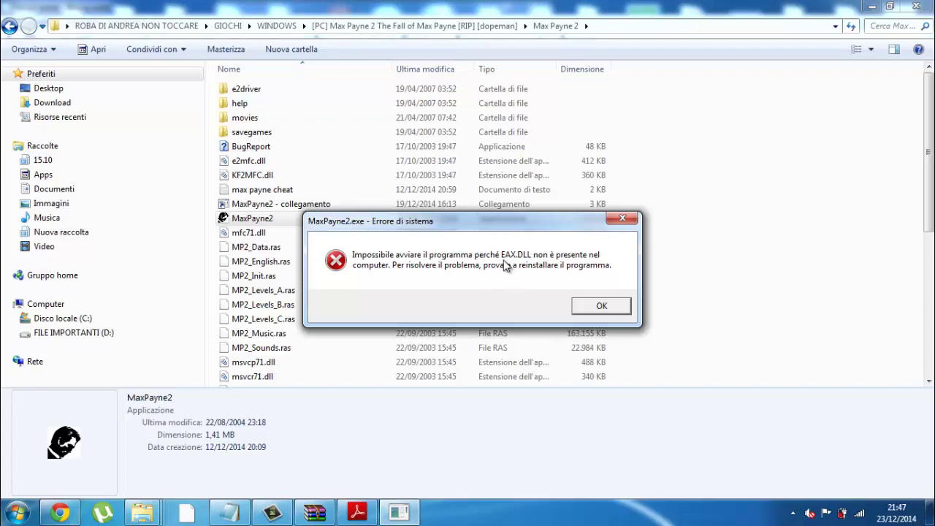
key(Return)
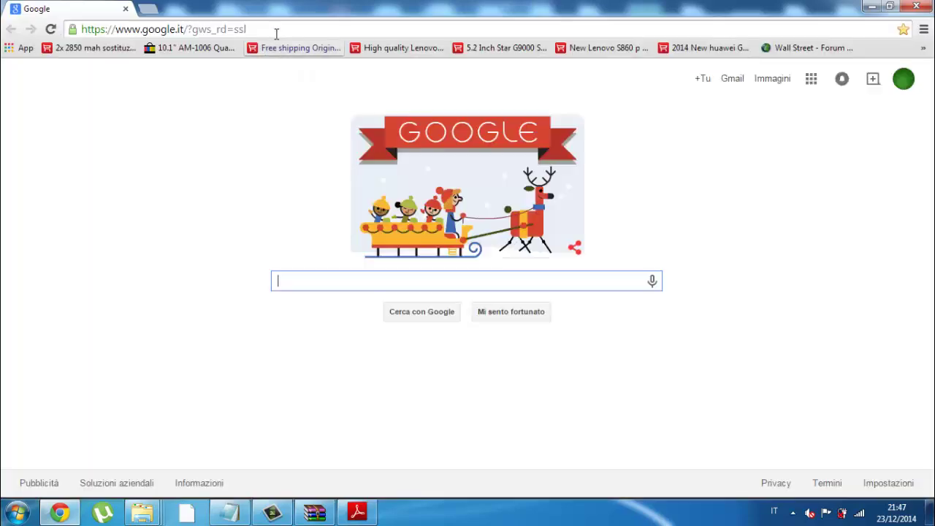
Search Google for 'EAX DLL' from Chrome's address bar, discarding the autocomplete
click(276, 33)
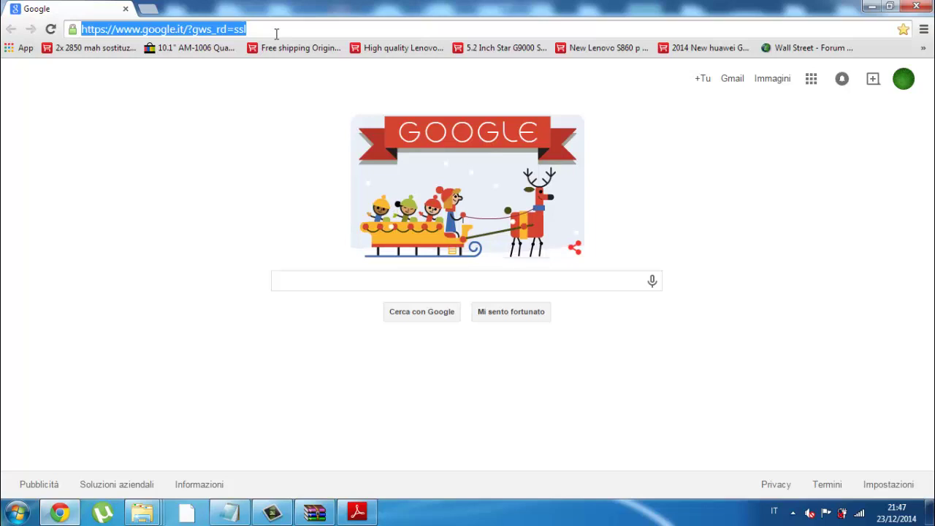
text(e)
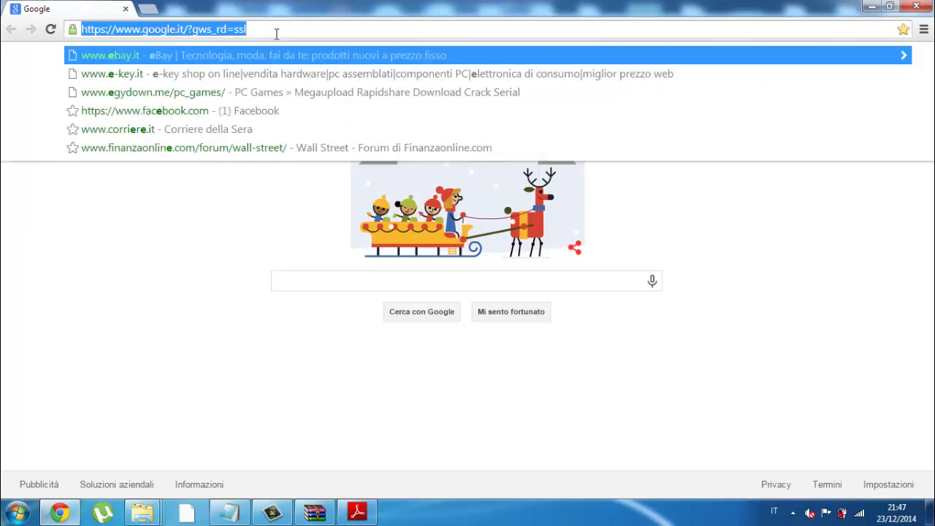
text(AX DLL)
key(Escape)
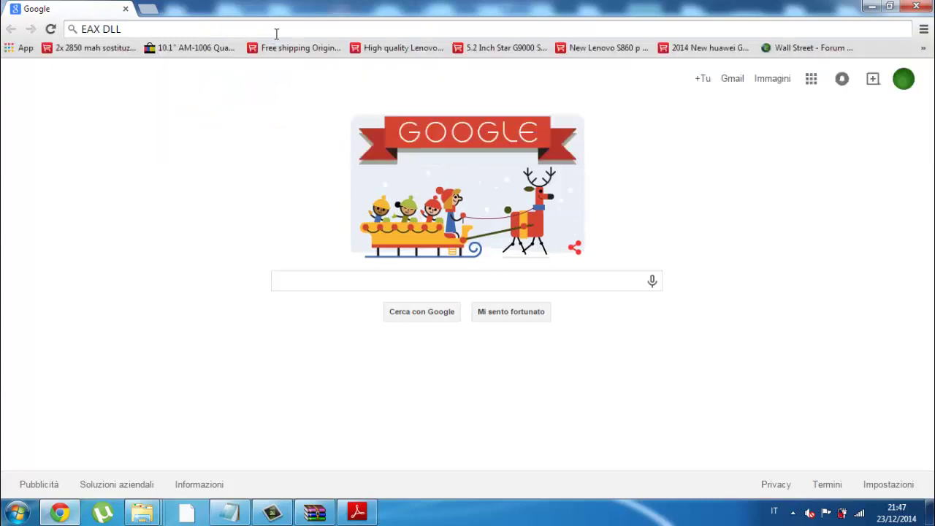
key(Return)
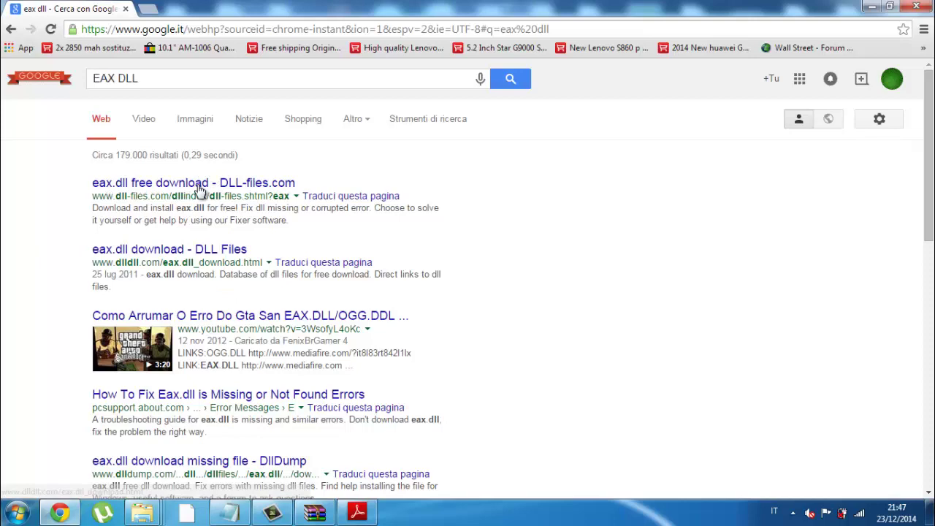
Scroll the results and open the 'eax.dll download missing file - DllDump' page
scroll(214, 373, down, 2)
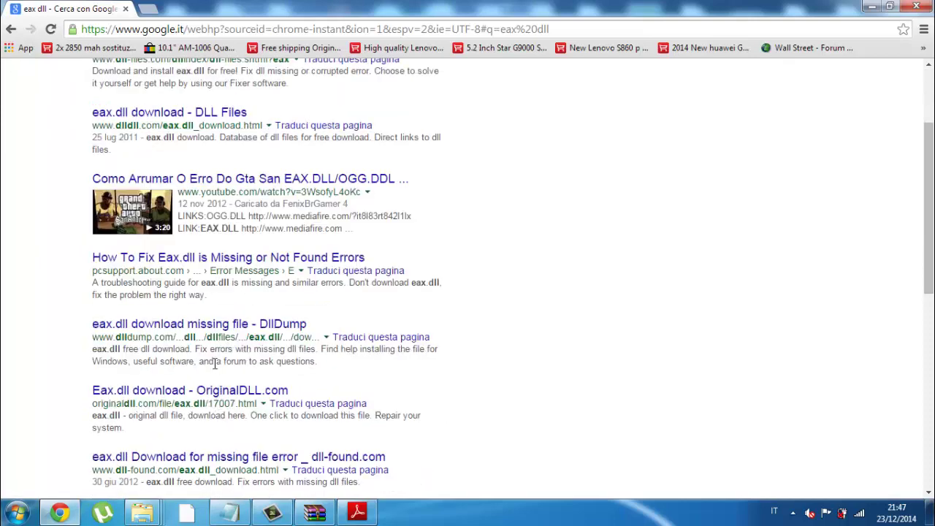
click(218, 328)
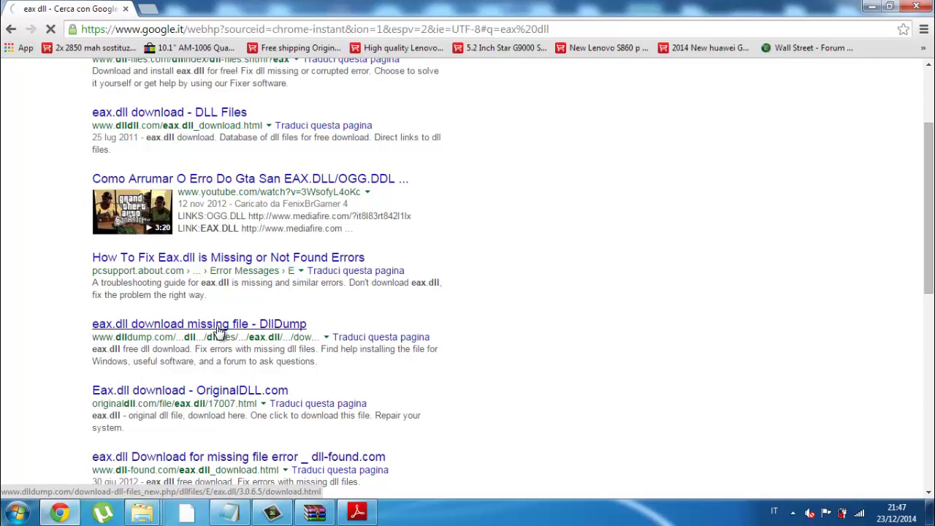
click(223, 333)
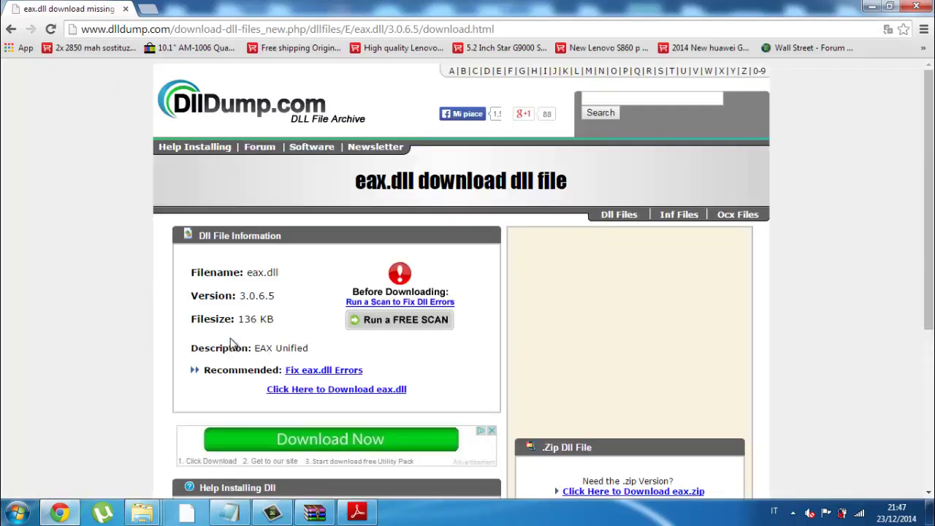
Download the 136 KB eax.dll, choosing Conserva on Chrome's safety warning
click(305, 395)
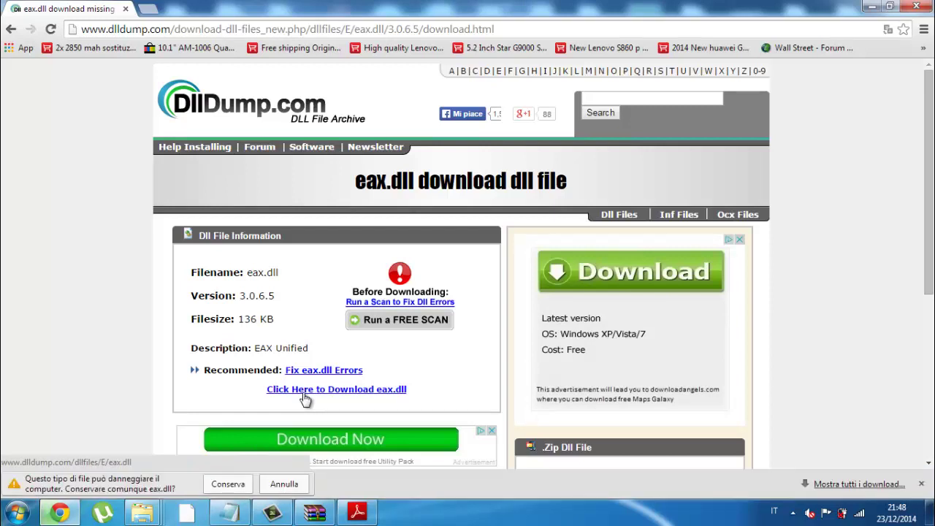
click(284, 484)
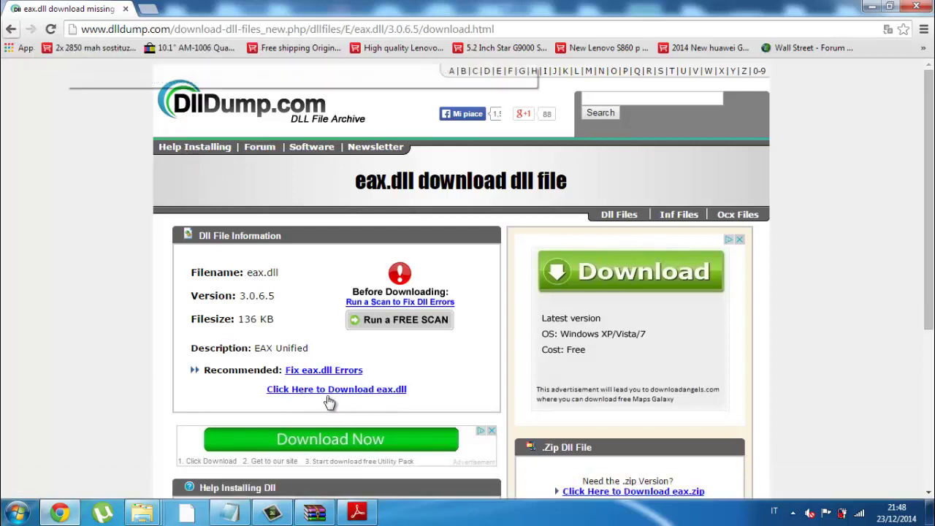
click(363, 398)
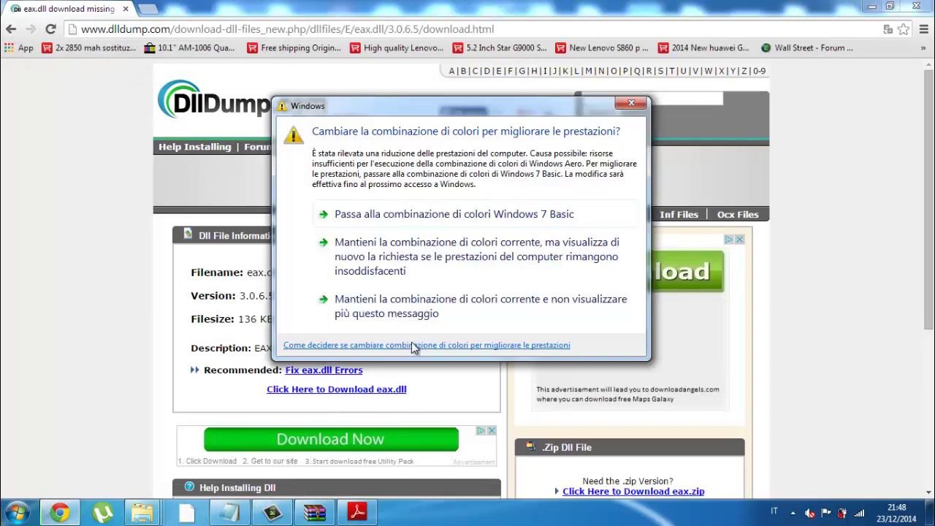
click(626, 105)
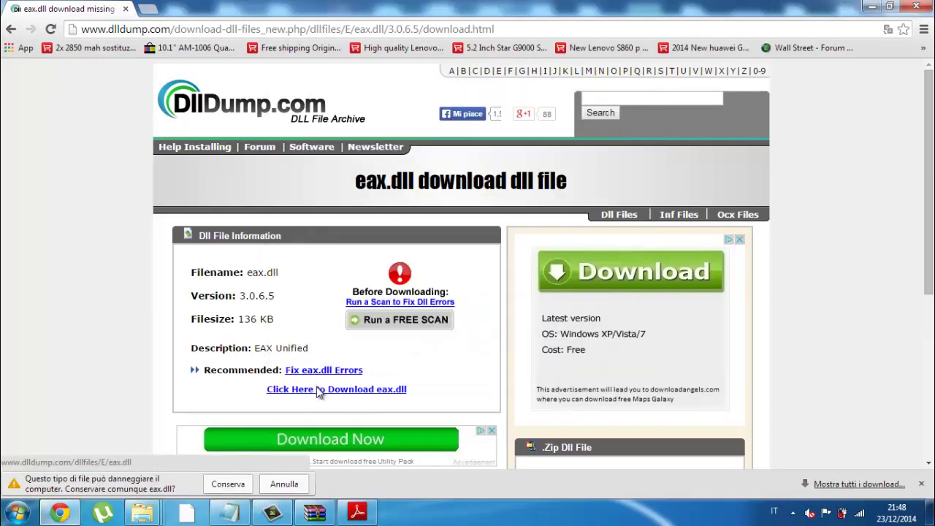
click(220, 484)
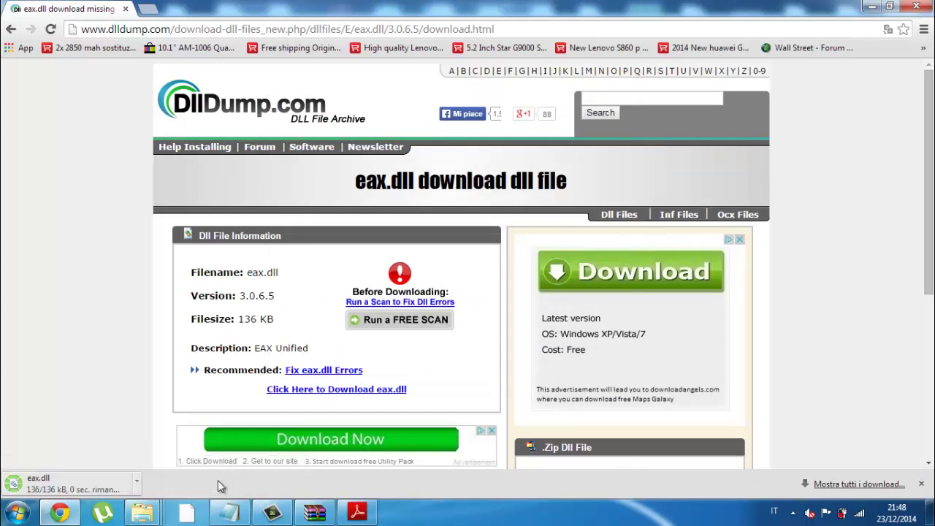
click(82, 484)
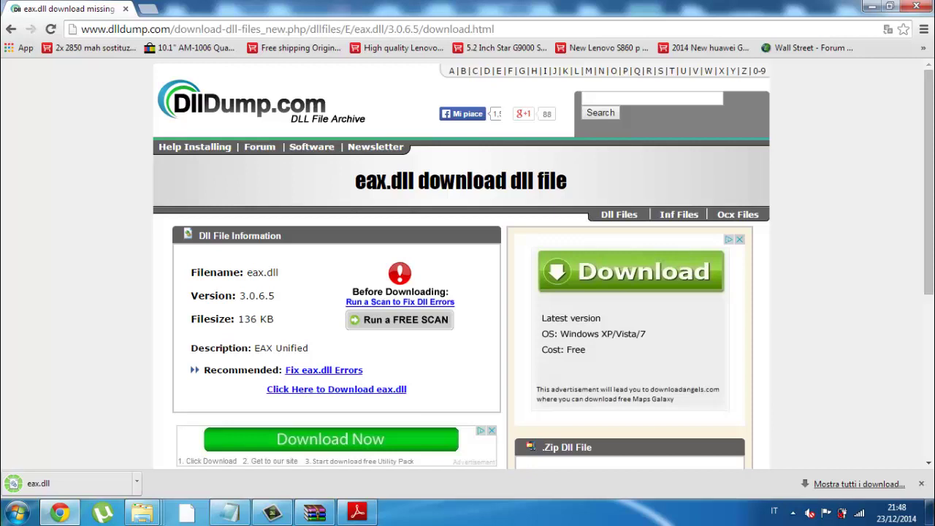
right_click(100, 485)
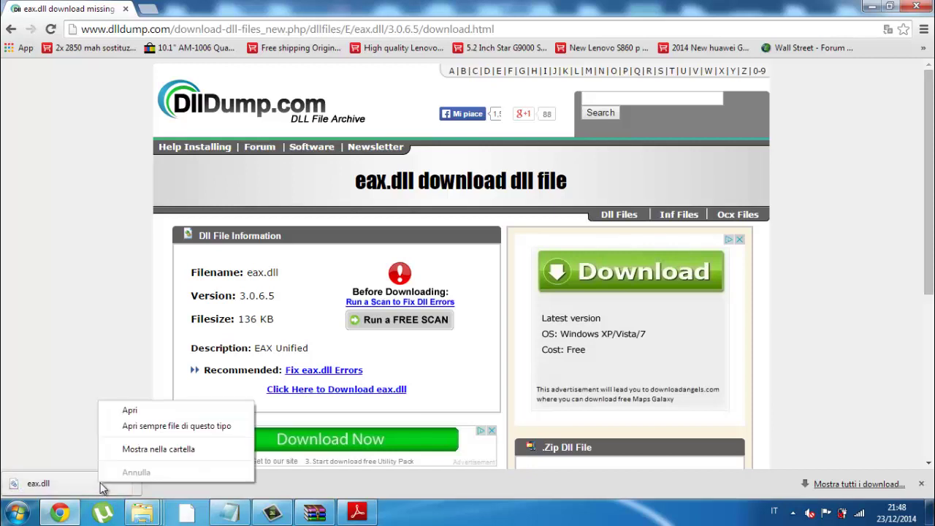
Show eax.dll in its Download folder, then minimize Chrome and the Max Payne 2 window
click(146, 450)
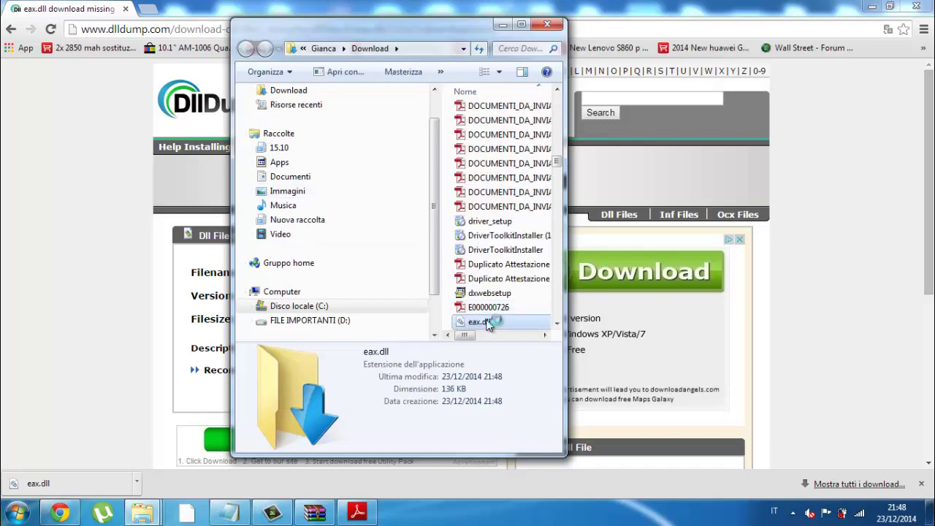
click(822, 81)
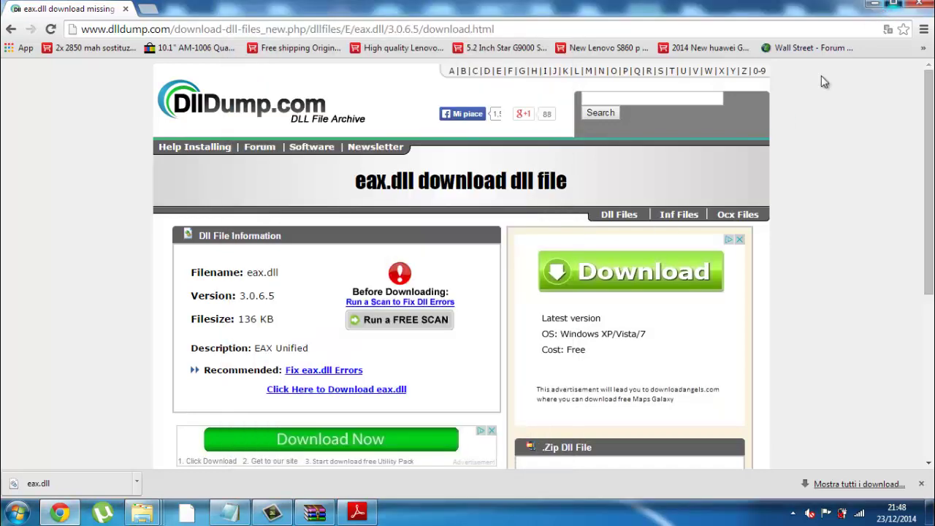
click(893, 3)
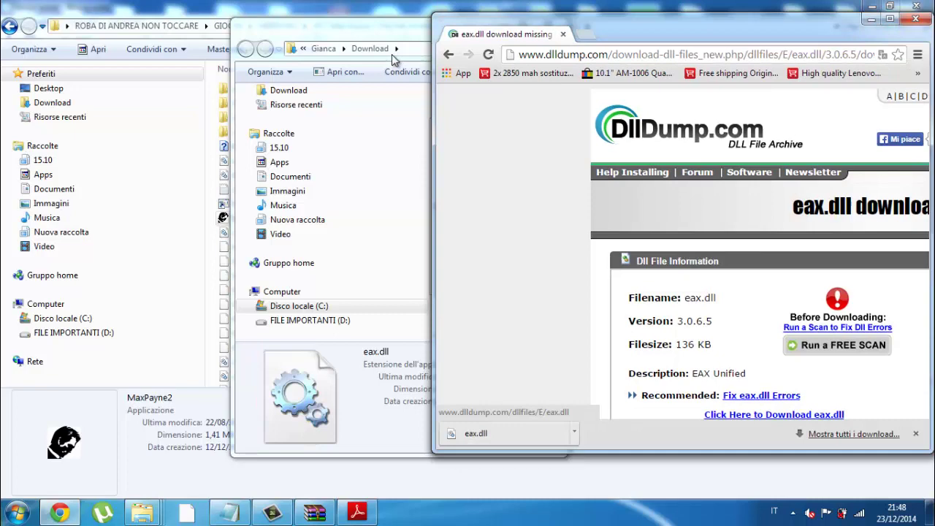
click(871, 18)
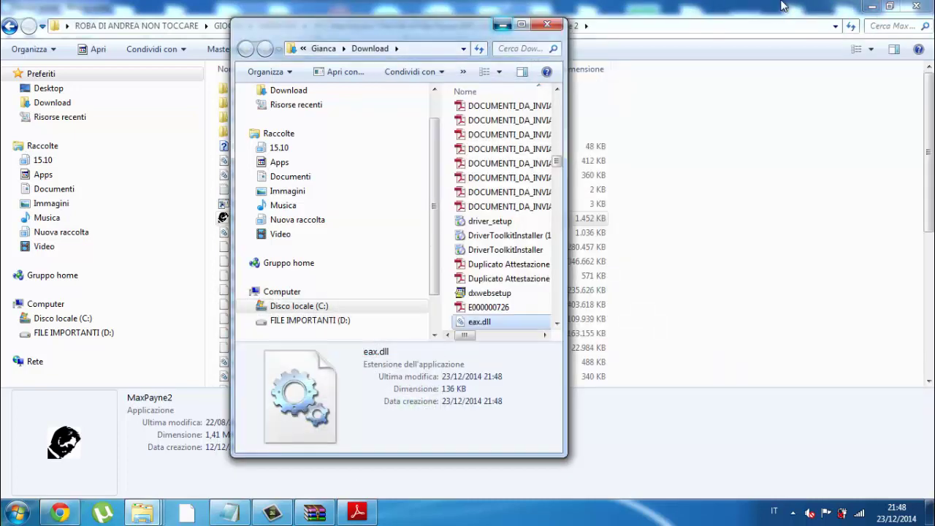
click(783, 6)
click(872, 6)
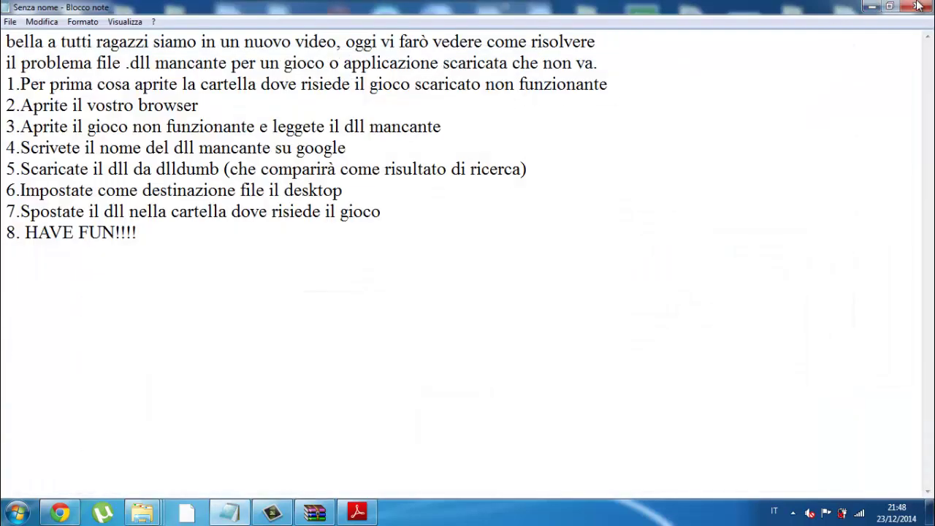
Drag eax.dll from the Download window onto the desktop, then close the Download window
click(869, 6)
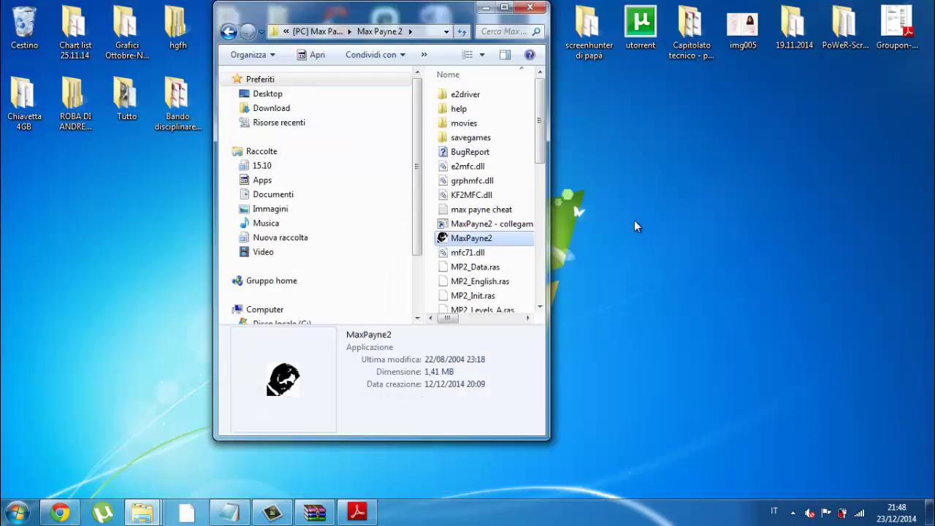
key(super+d)
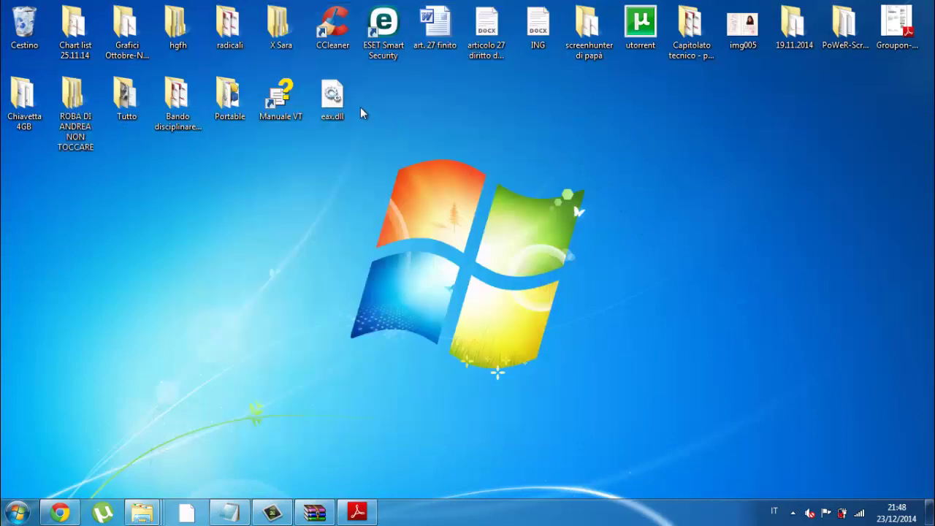
mouse_move(333, 99)
mouse_down()
mouse_move(53, 51)
mouse_move(24, 26)
mouse_up()
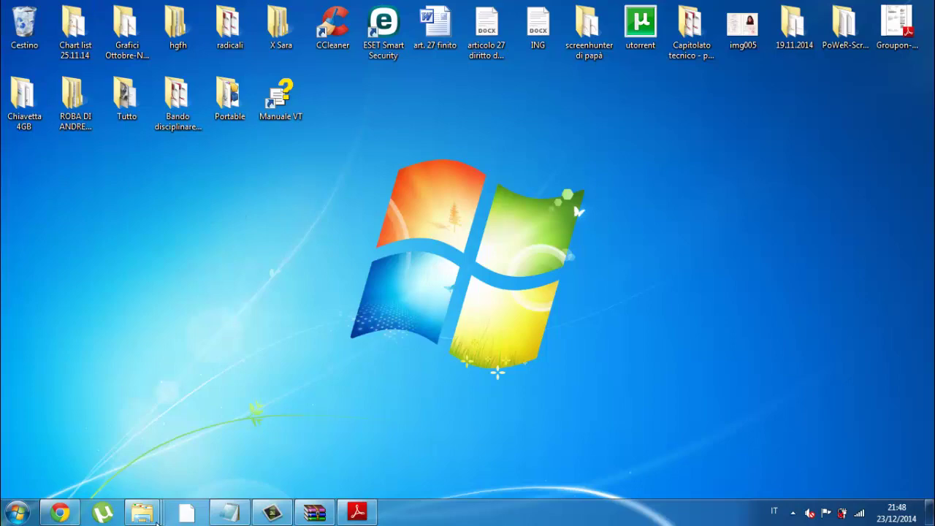
mouse_move(142, 512)
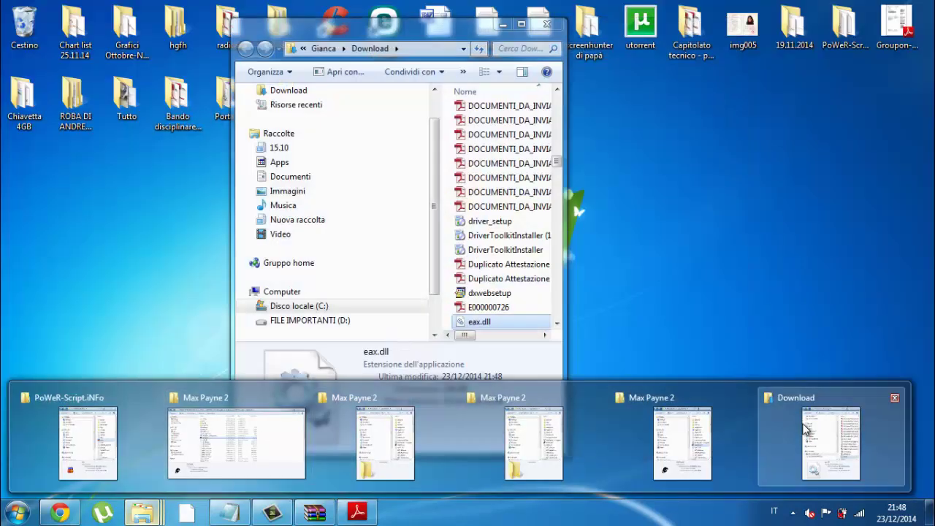
click(796, 415)
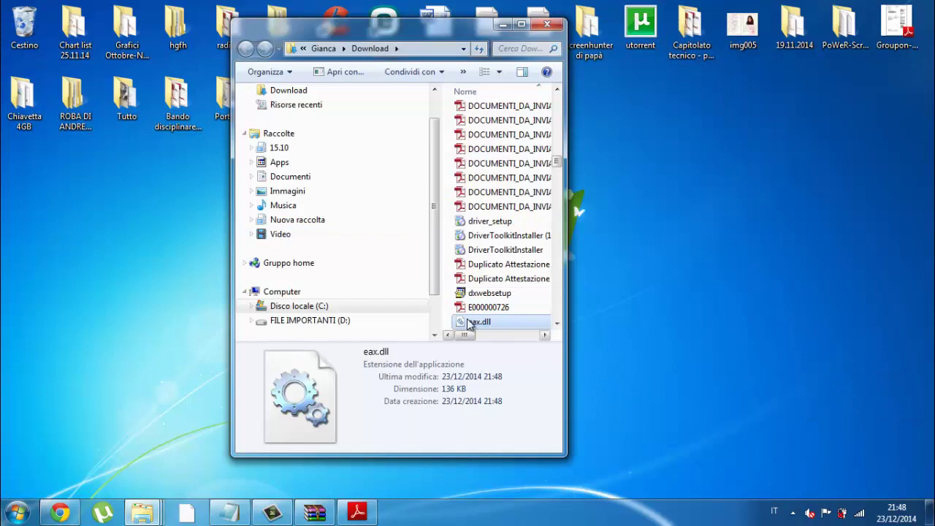
mouse_move(469, 325)
mouse_down()
mouse_move(162, 215)
mouse_move(138, 245)
mouse_up()
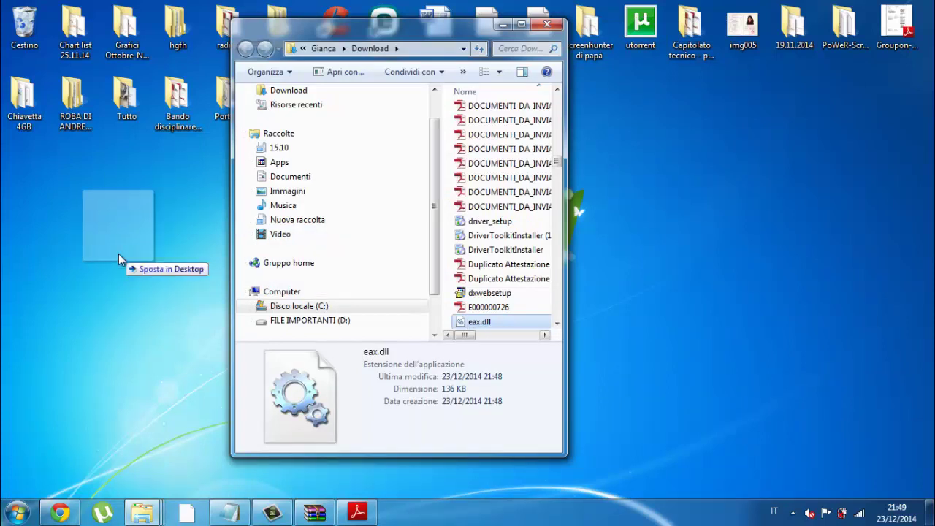
drag(119, 254, 118, 259)
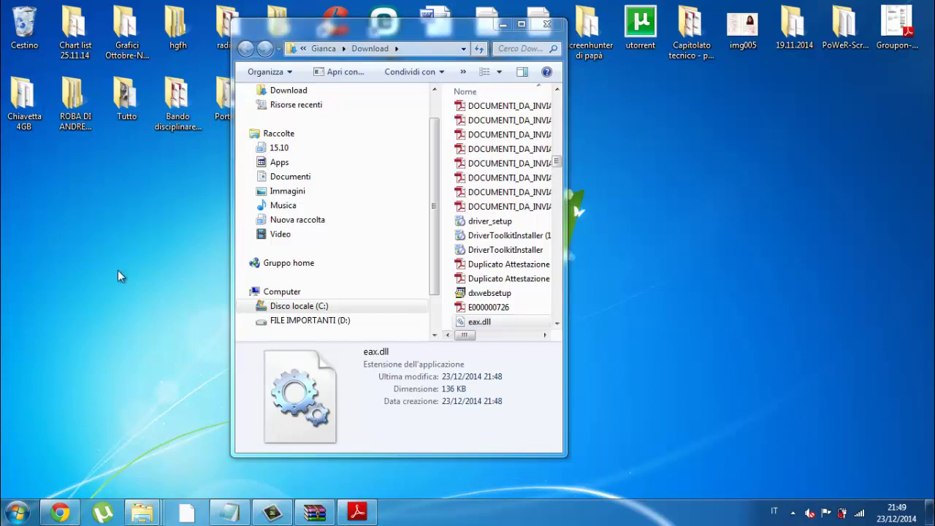
click(547, 24)
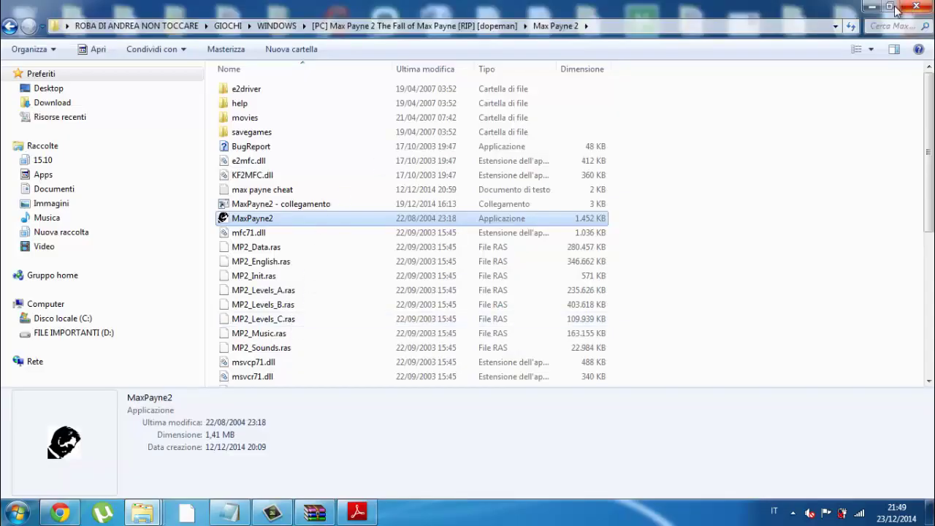
Move eax.dll from the desktop into the Max Payne 2 folder
click(890, 6)
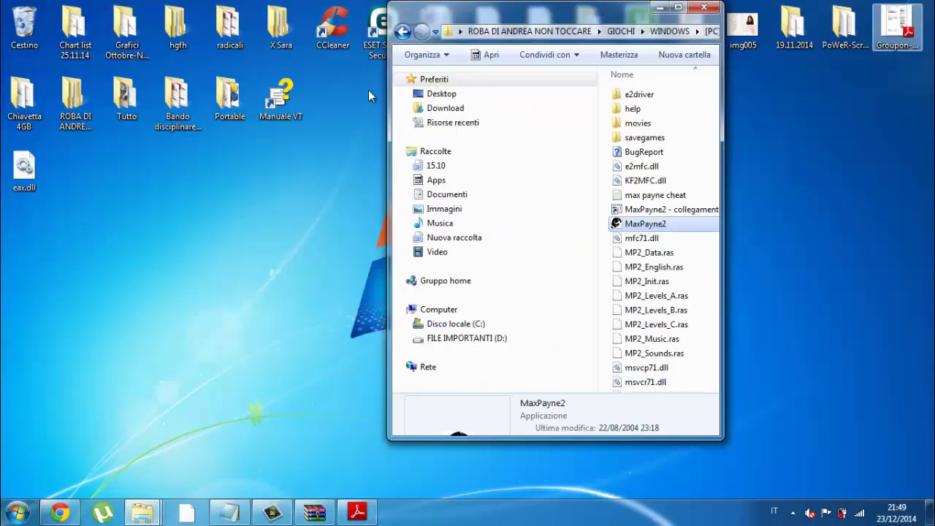
mouse_move(22, 189)
mouse_down()
mouse_move(549, 223)
mouse_move(608, 236)
mouse_up()
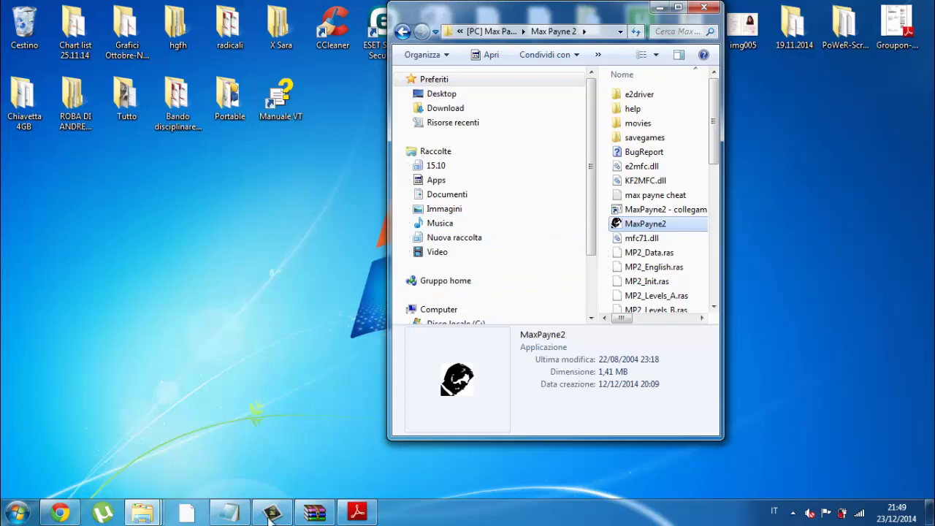
mouse_move(272, 512)
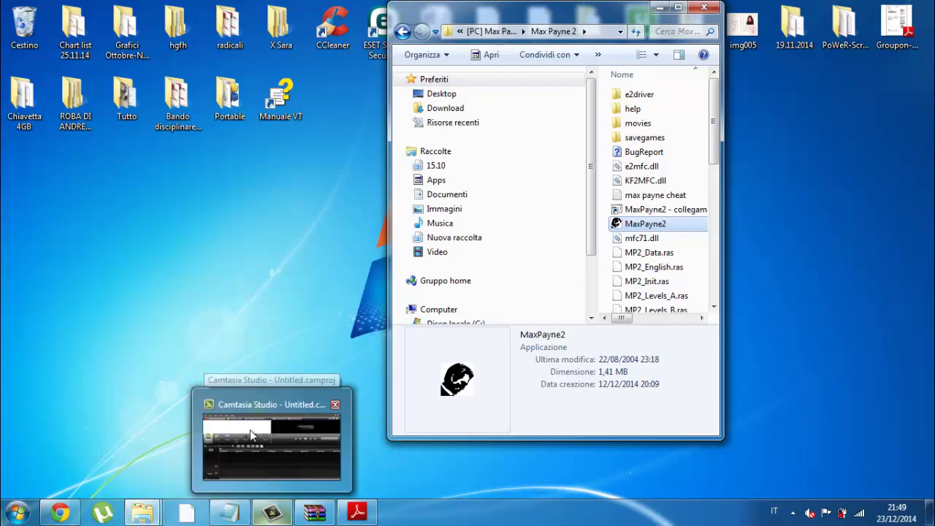
click(250, 429)
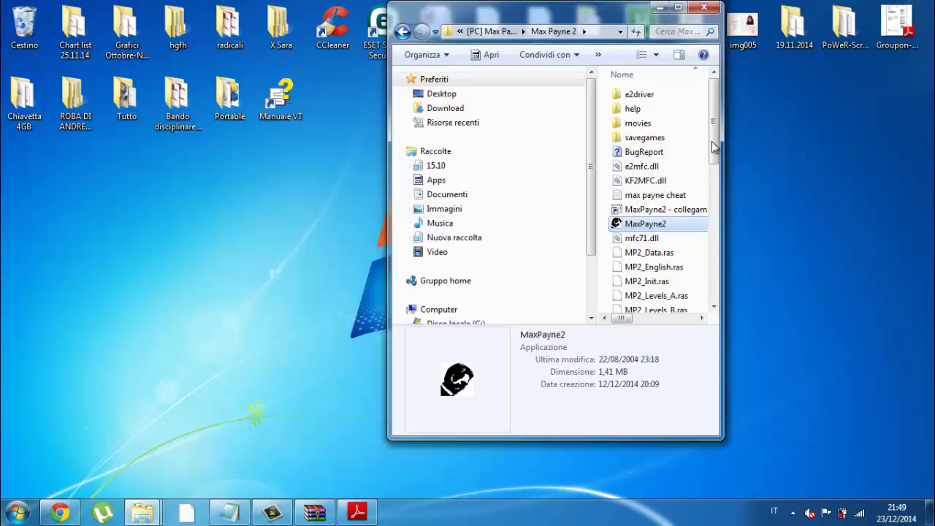
key(ctrl+v)
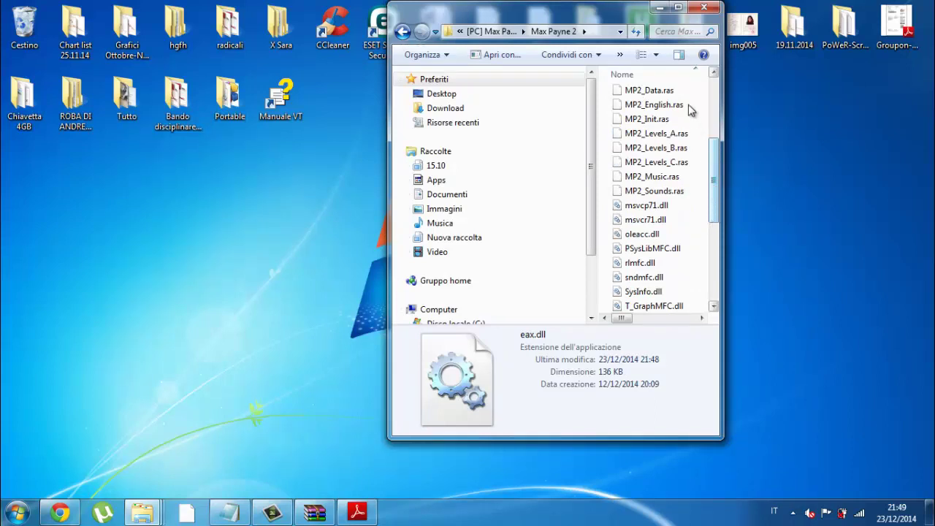
Search the Max Payne 2 folder for 'Ax.dll' to confirm it's there, then close it
click(685, 32)
text(e)
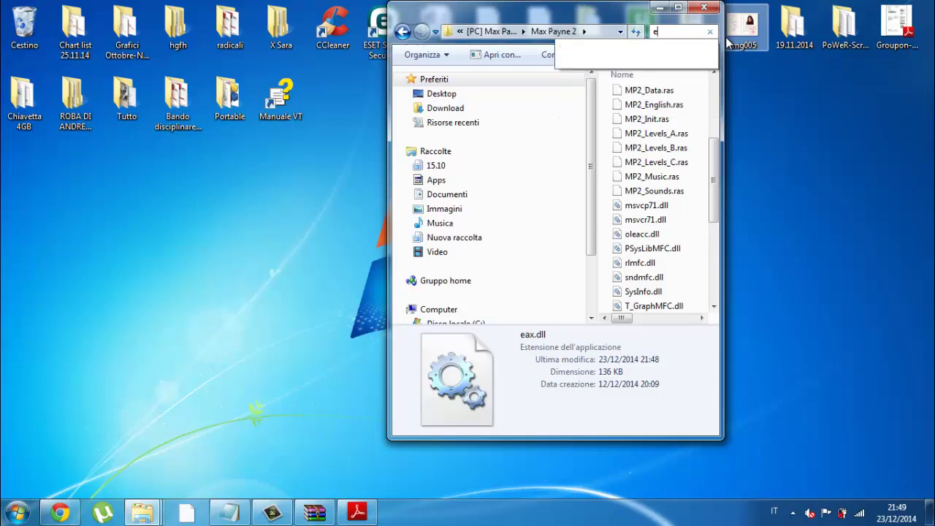
text(Ax.dll)
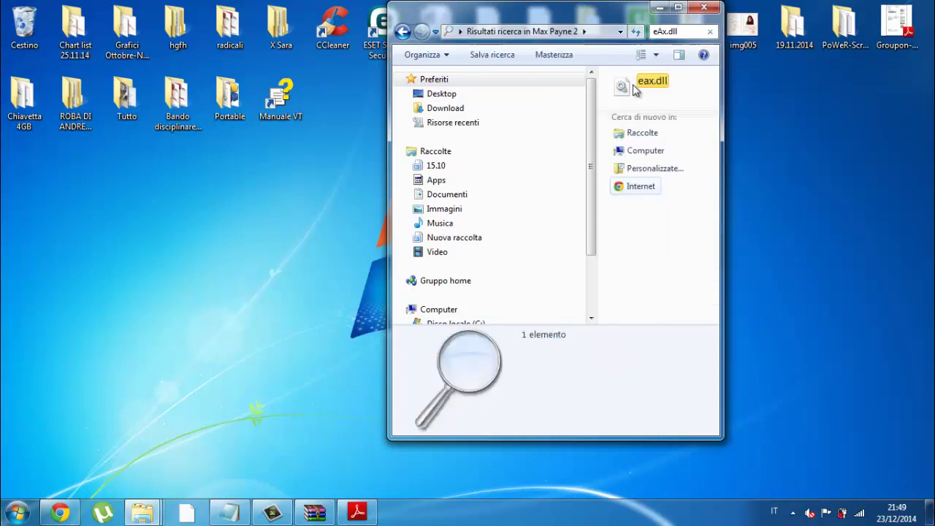
click(711, 8)
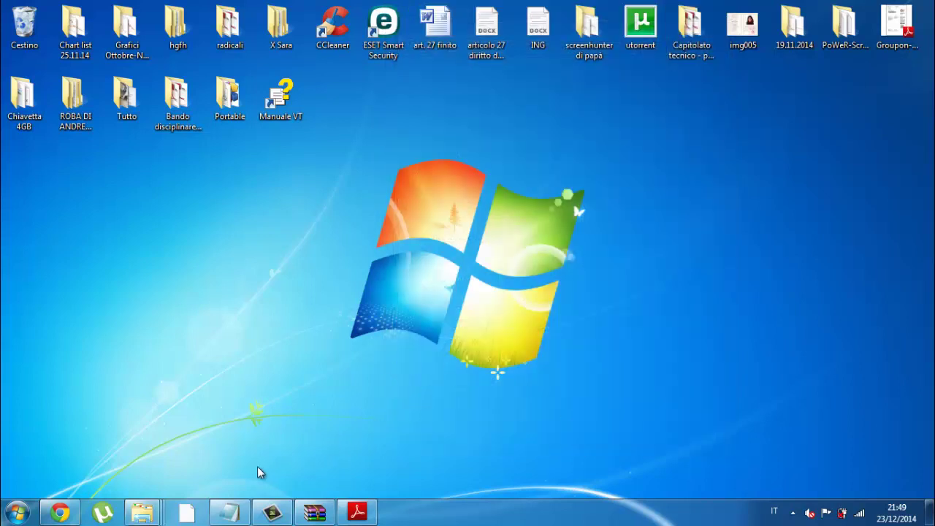
Type 'se non siete iscritti iscrivetevi, lasciate un like e' under step 8
click(231, 513)
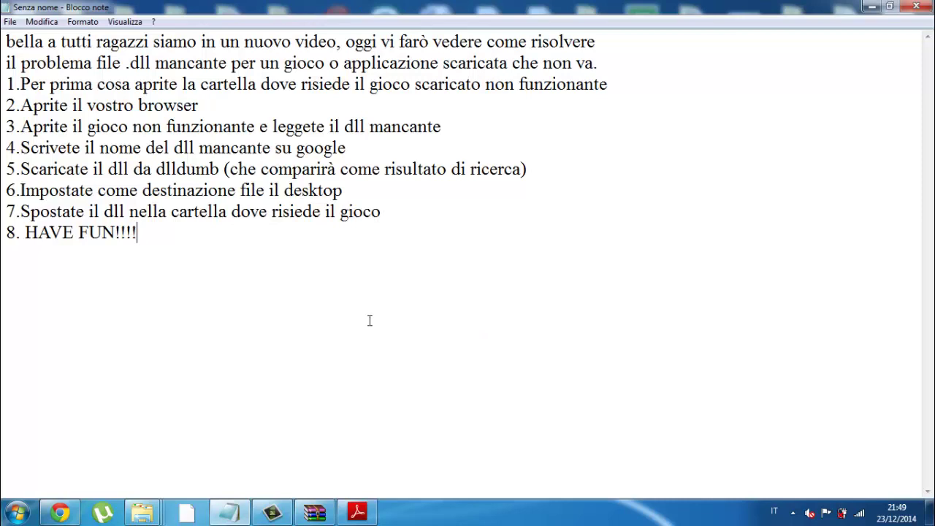
text(se )
text(non siete )
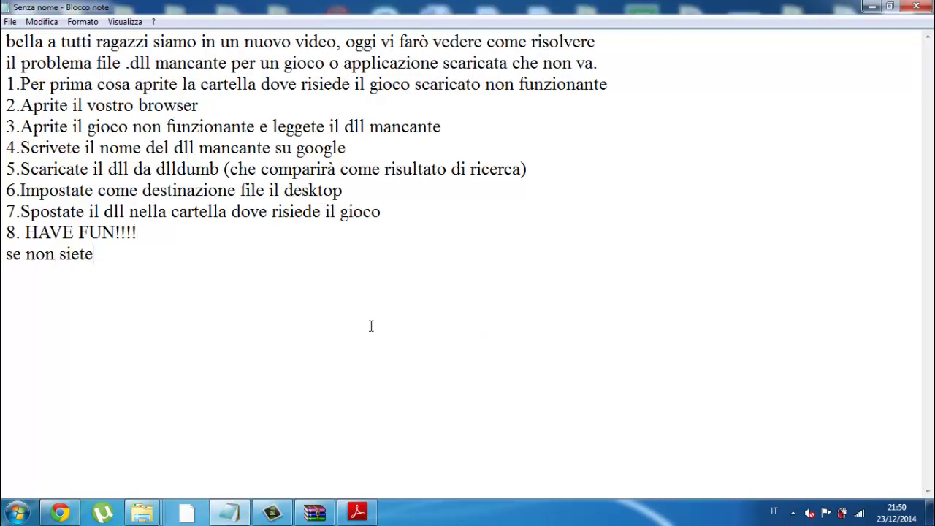
text(iscriti)
text(i)
text(ti)
text(scrivete)
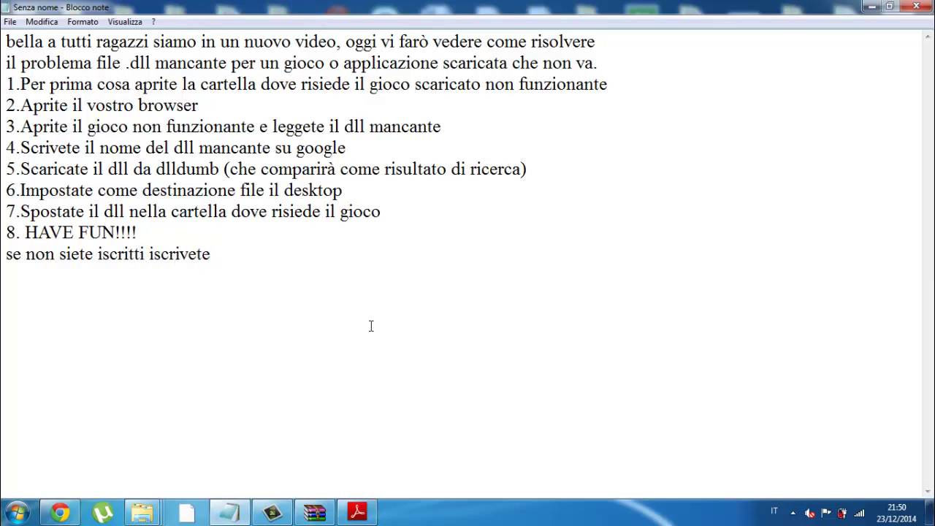
text(vi, lascisate)
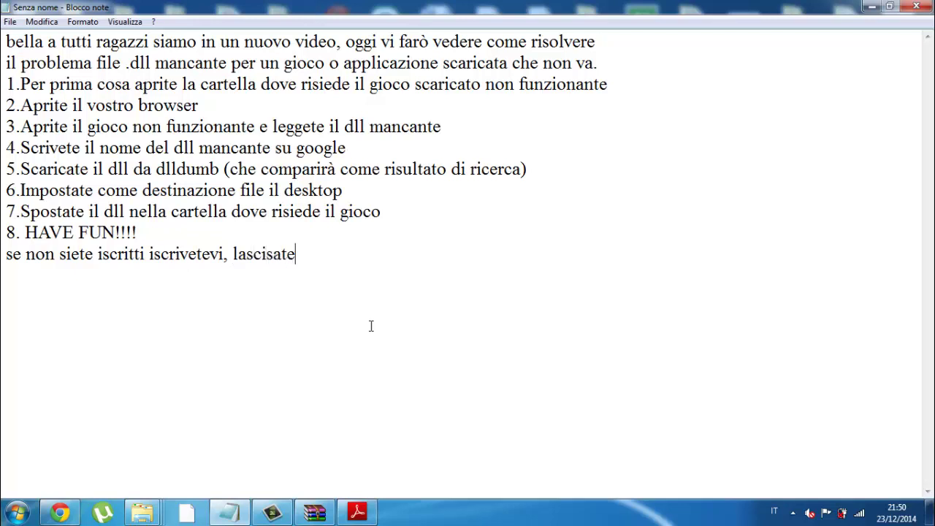
key(BackSpace)
key(BackSpace)
key(BackSpace)
key(BackSpace)
text(a)
text(te un like e)
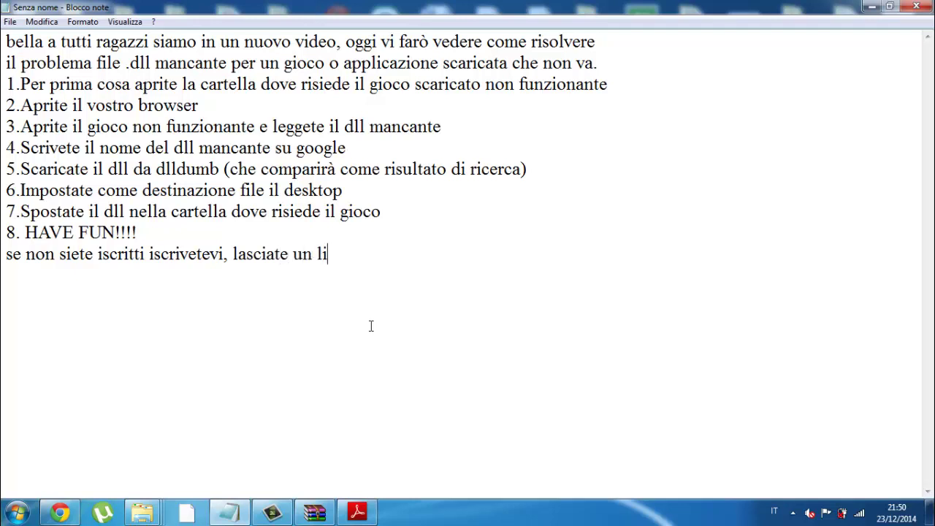